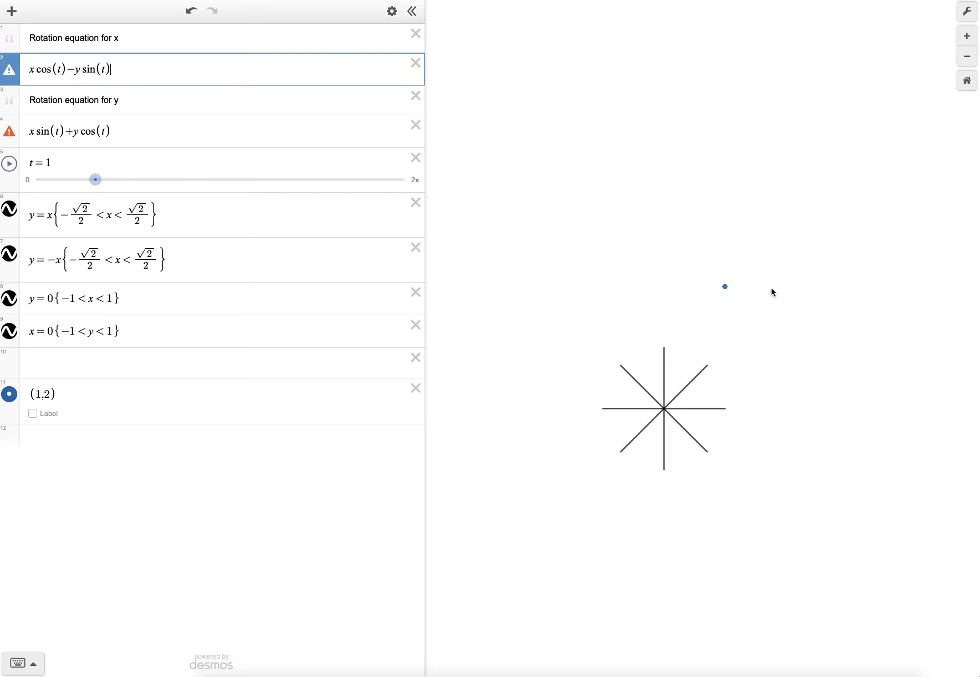
Replace x with (x−1) in both the x and y rotation expressions.
mouse_move(725, 288)
text(()
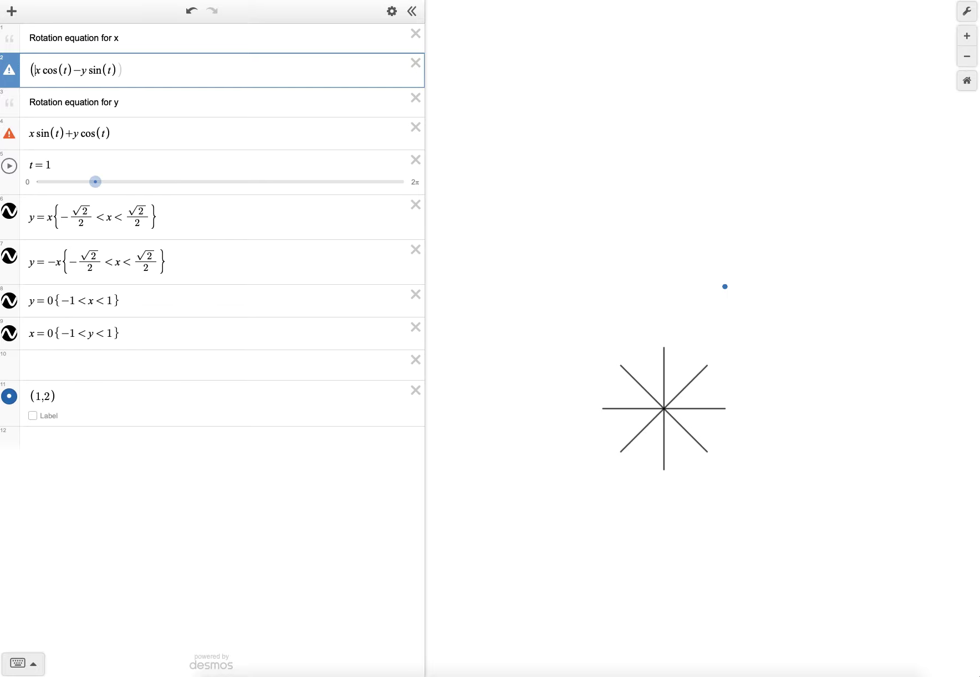
text(-1)
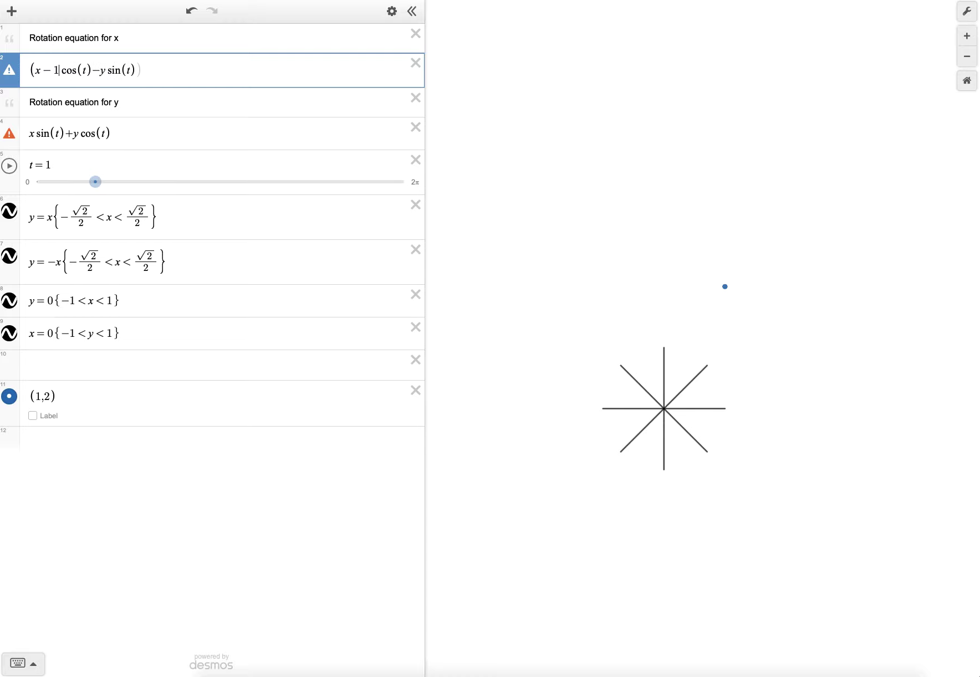
text())
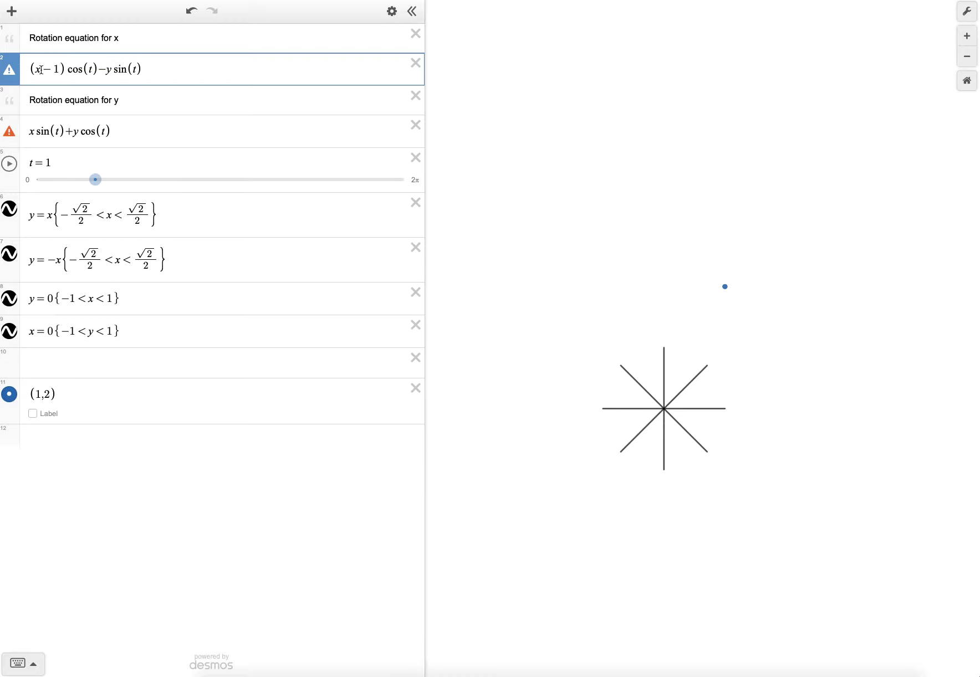
click(30, 132)
text(()
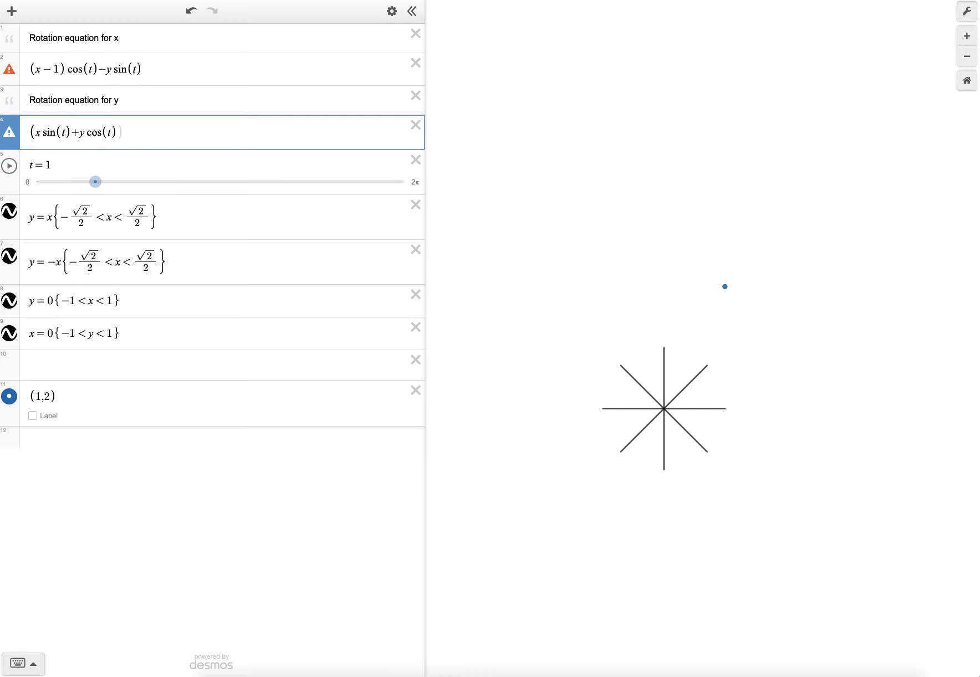
text(-1)
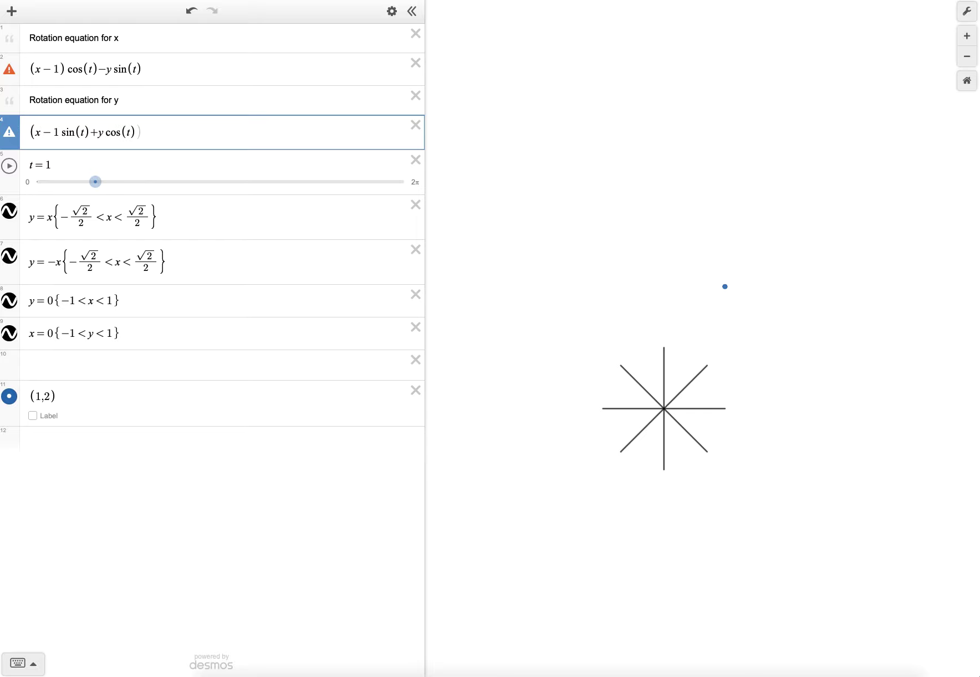
text())
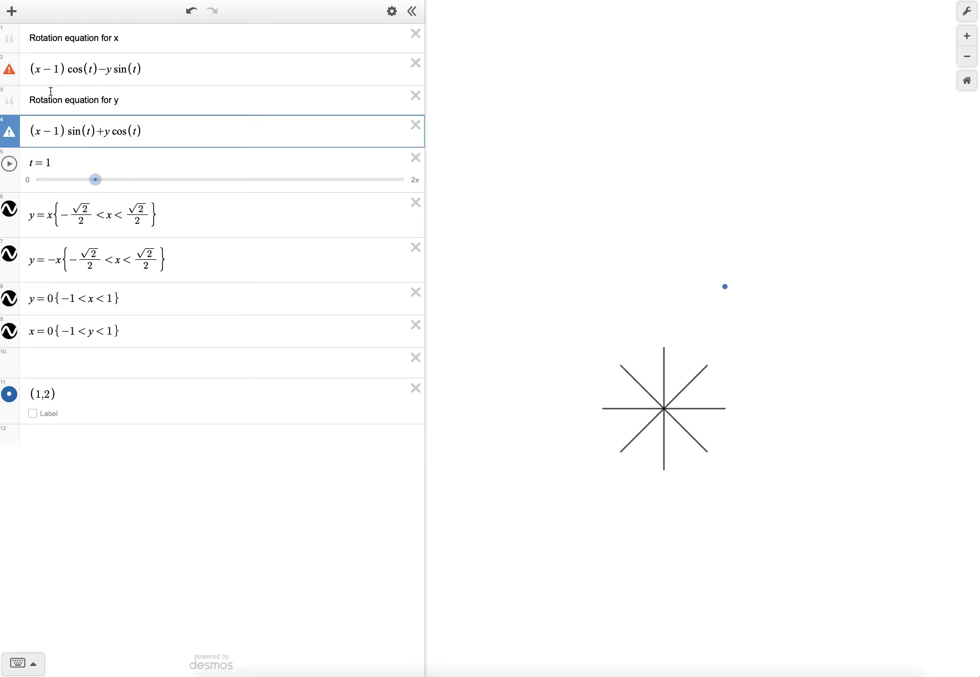
Replace y with (y−2) in both the x and y rotation expressions.
click(109, 69)
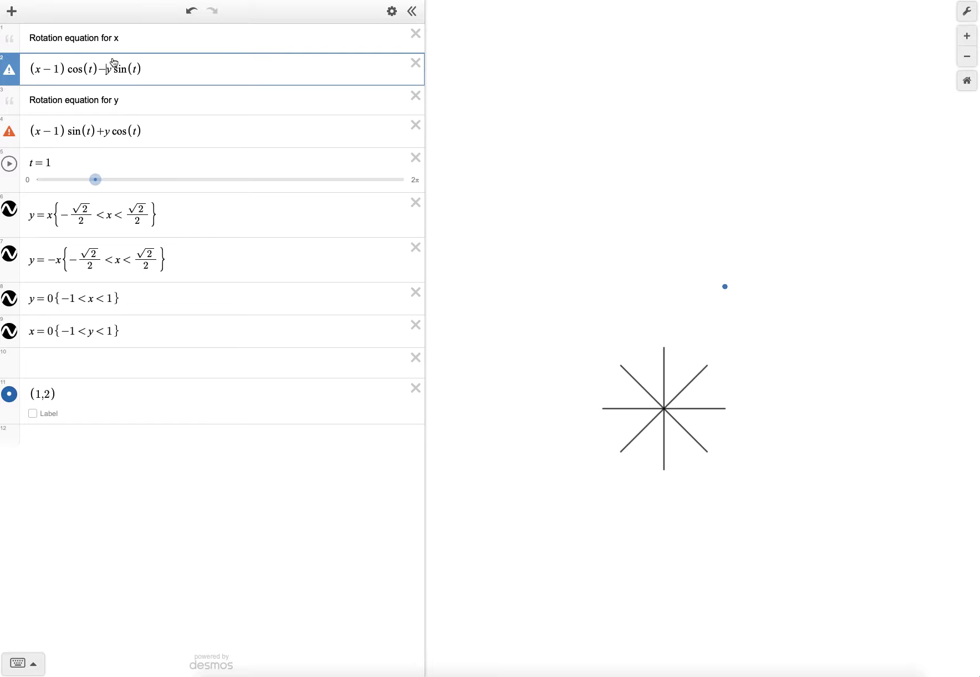
text(()
key(Right)
text(-2))
click(105, 130)
text(()
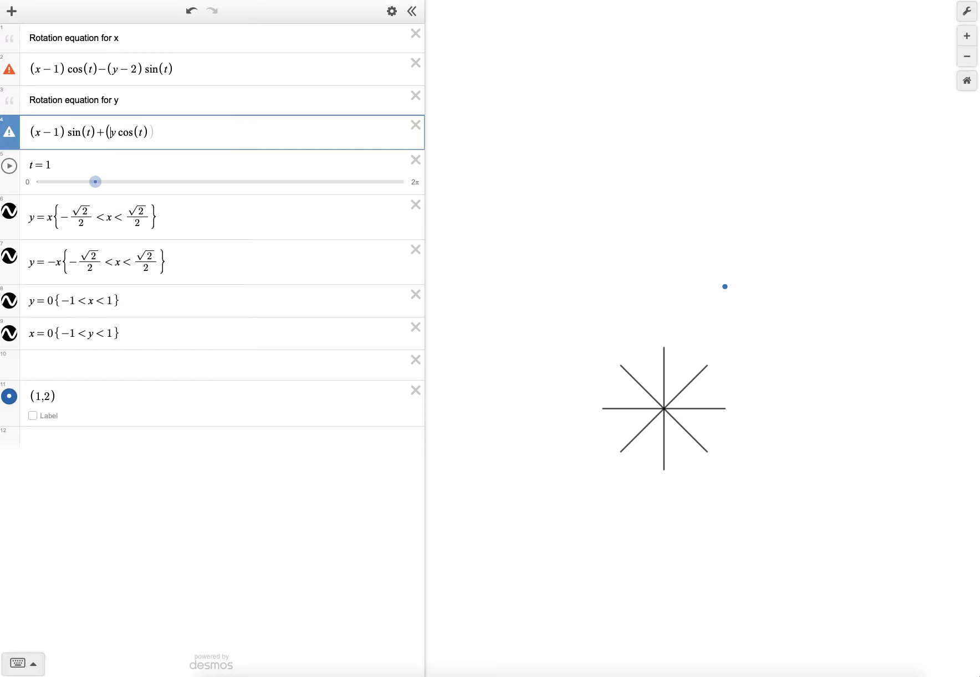
key(Right)
text(- 2))
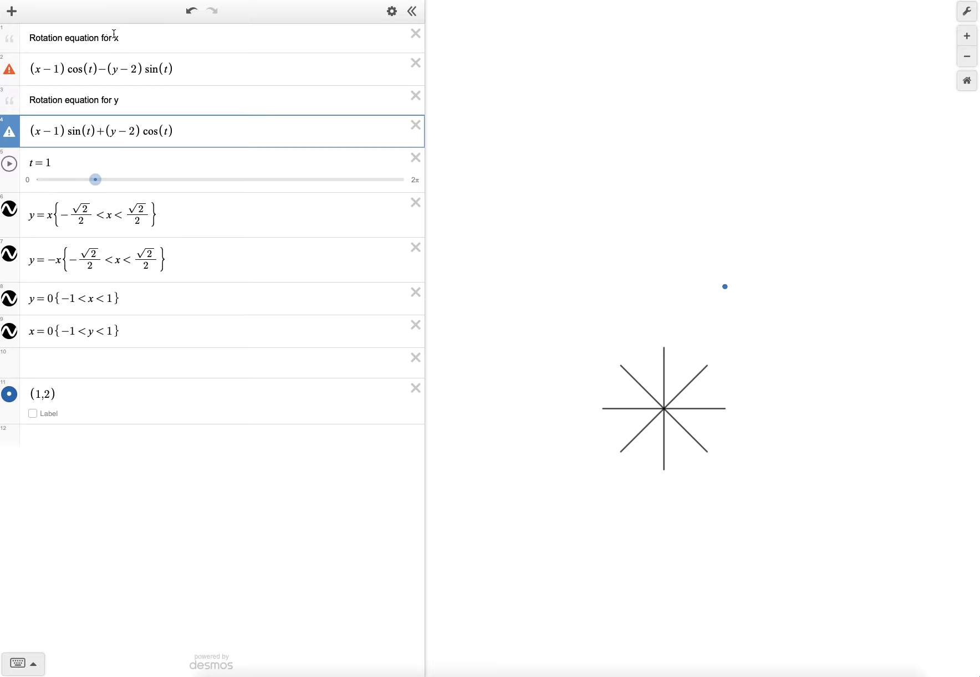
Append +1 to the x rotation expression and +2 to the y rotation expression.
click(219, 71)
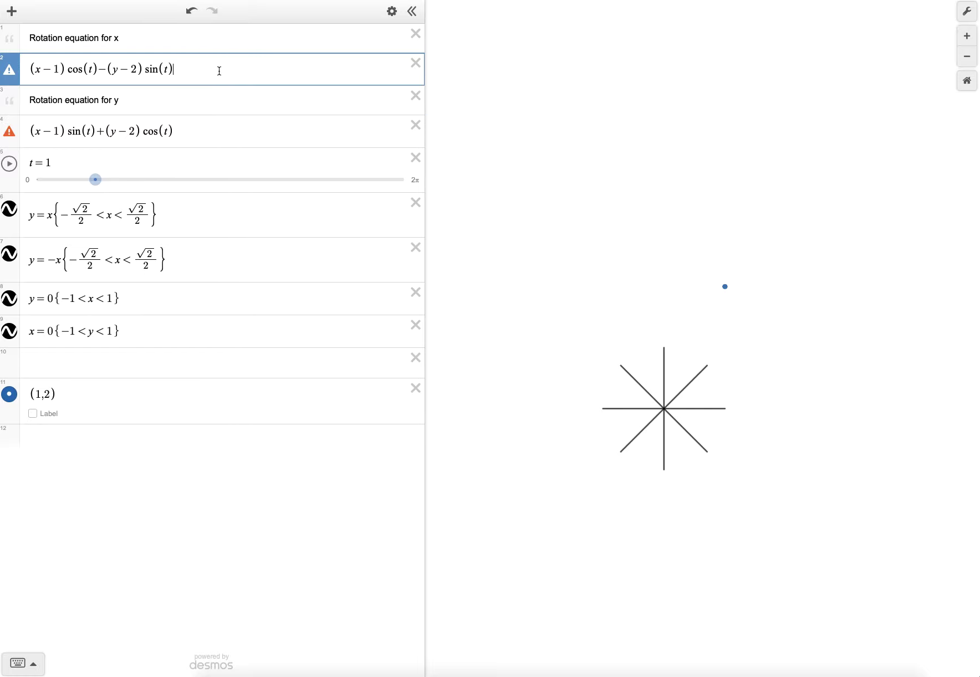
text(+1)
click(725, 287)
click(199, 133)
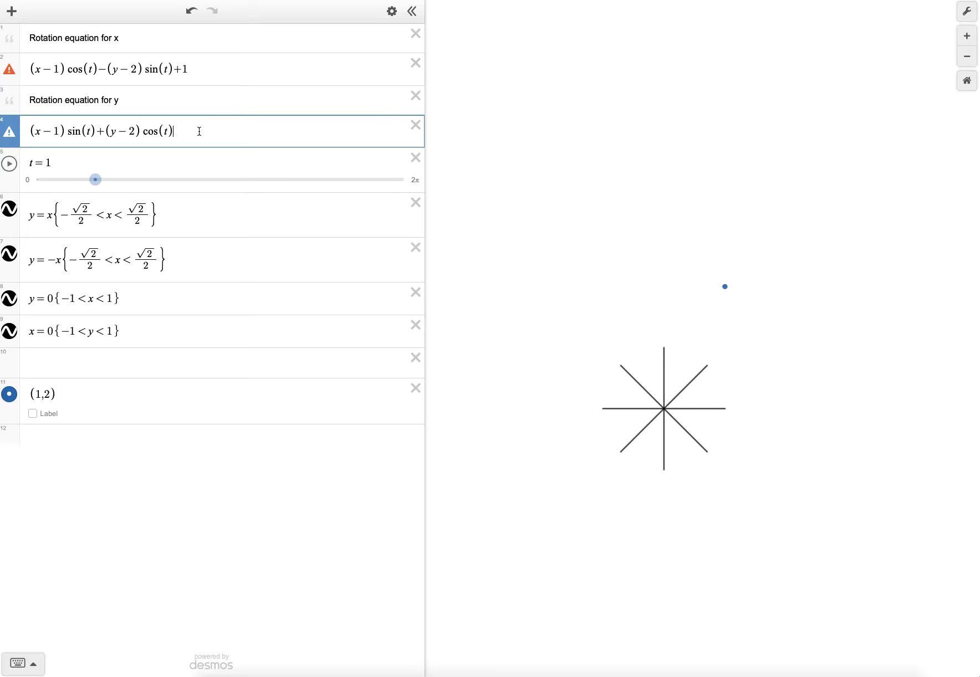
text(+2)
click(725, 287)
click(242, 128)
Replace both x terms in the y = x segment, in its restriction and its equation, with (x−1)cos(t)−(y−2)sin(t)+1.
drag(197, 66, 31, 76)
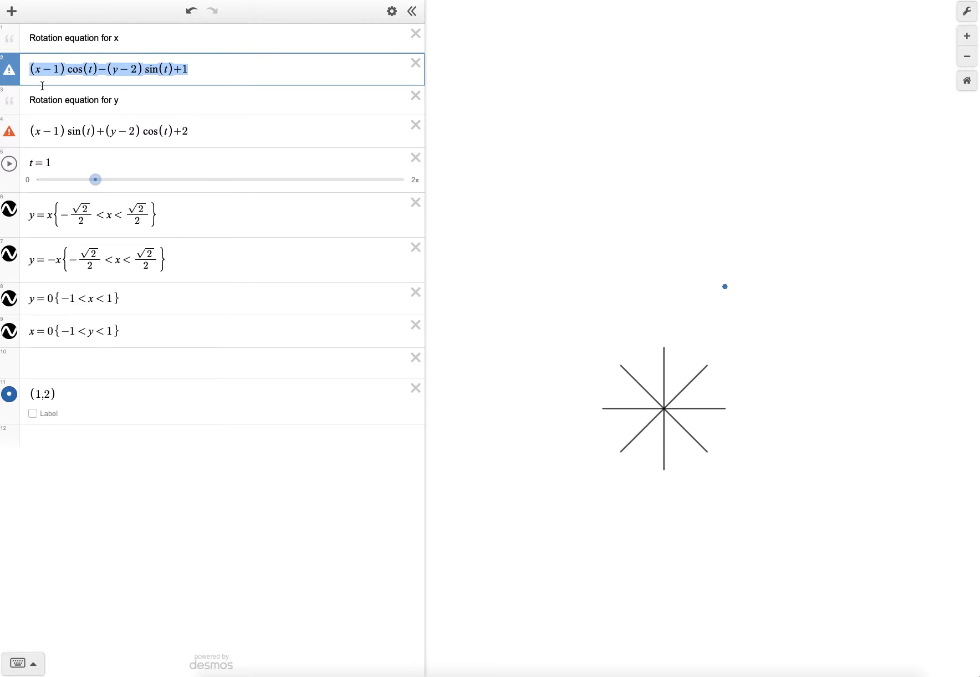
double_click(108, 219)
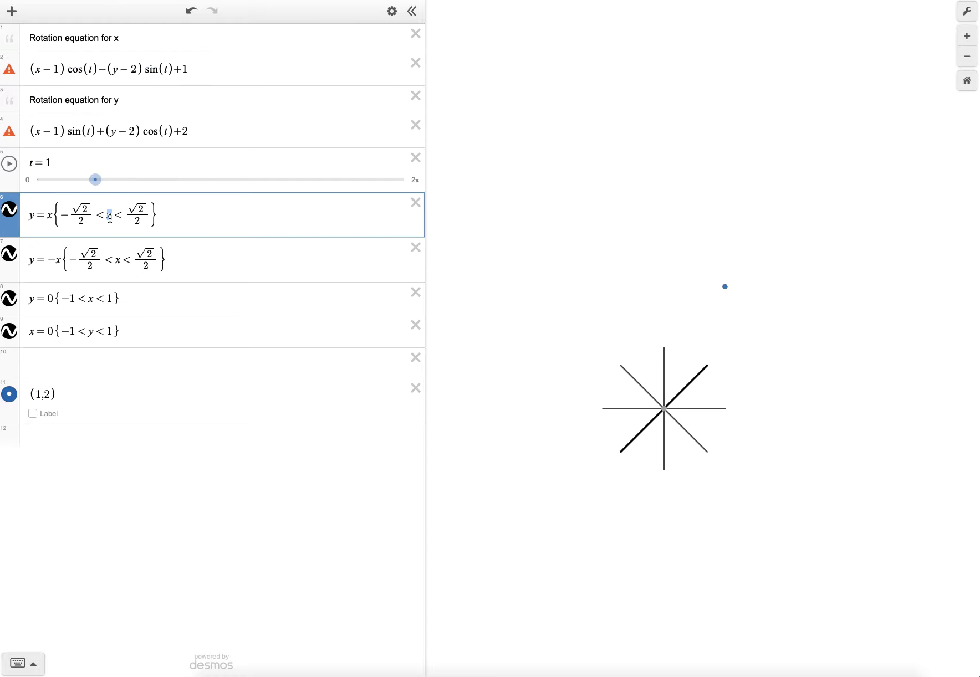
text((x−1)cos(t)−(y−2)sin(t)+1)
double_click(51, 215)
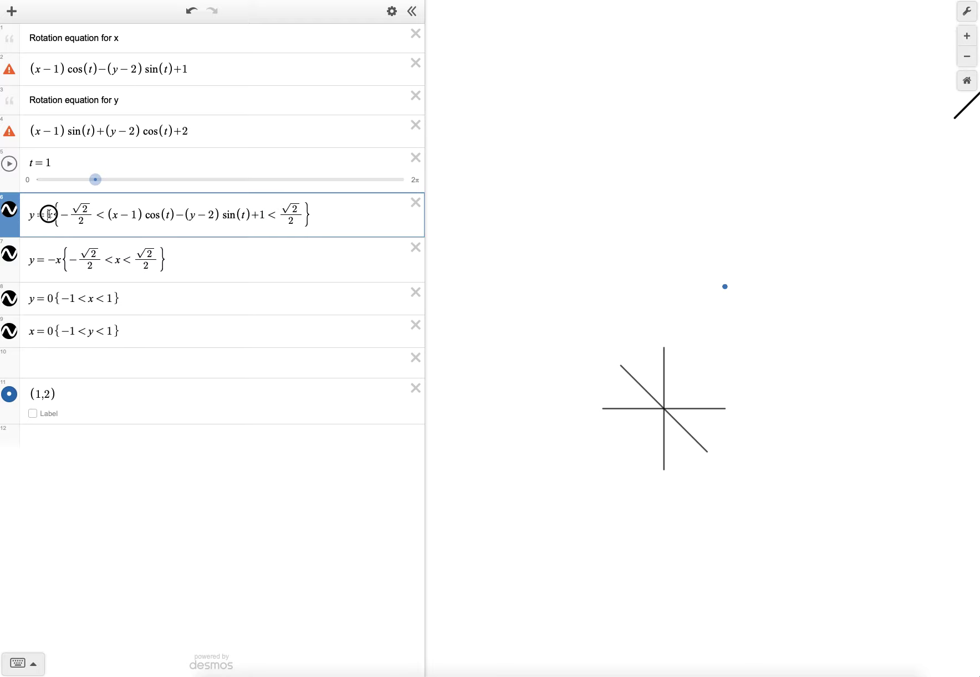
text((x−1)cos(t)−(y−2)sin(t)+1)
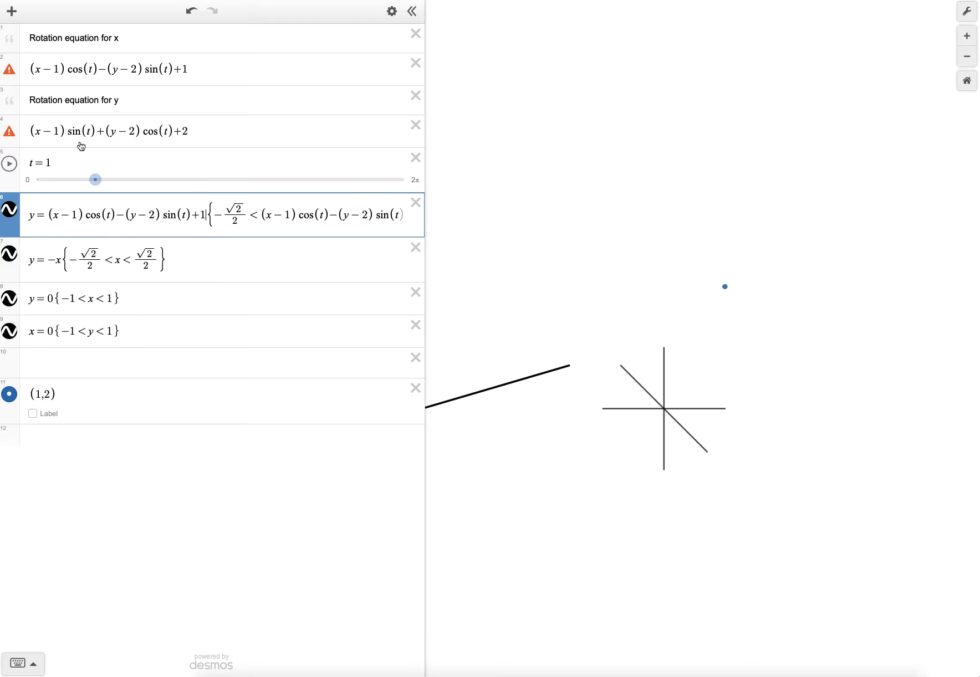
Replace the leading y of the first diagonal segment's equation with a copy of (x−1)sin(t)+(y−2)cos(t)+2.
drag(192, 131, 23, 133)
key(ctrl+c)
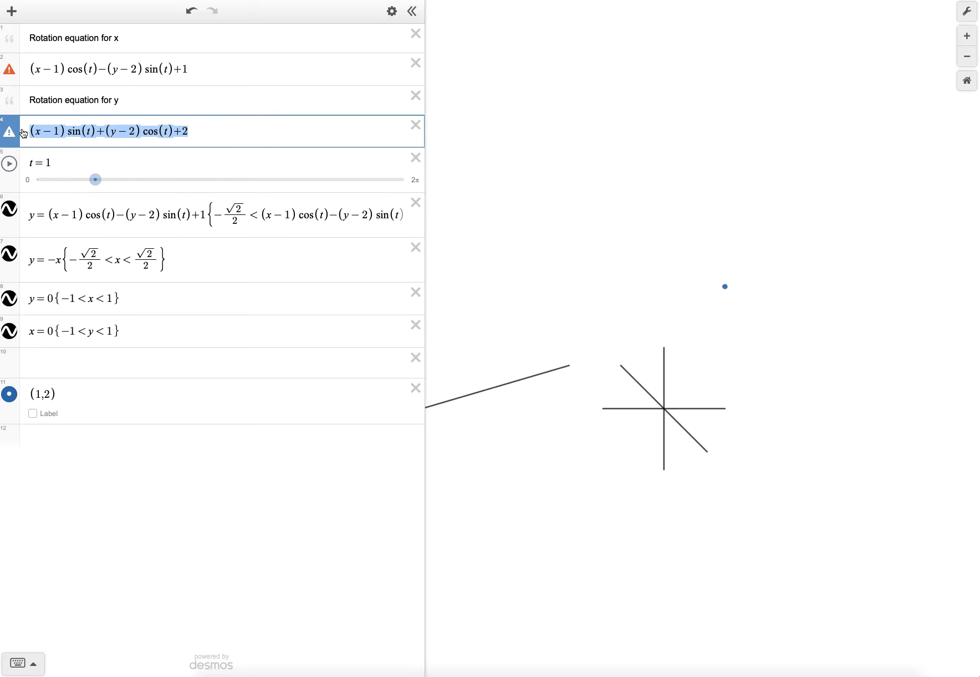
drag(30, 219, 33, 219)
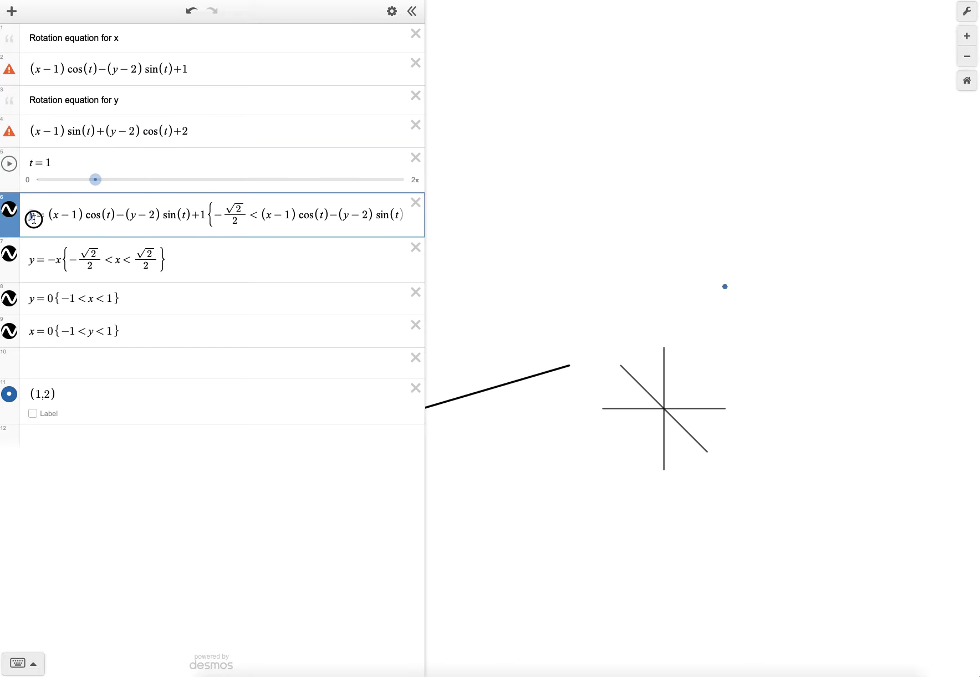
key(ctrl+v)
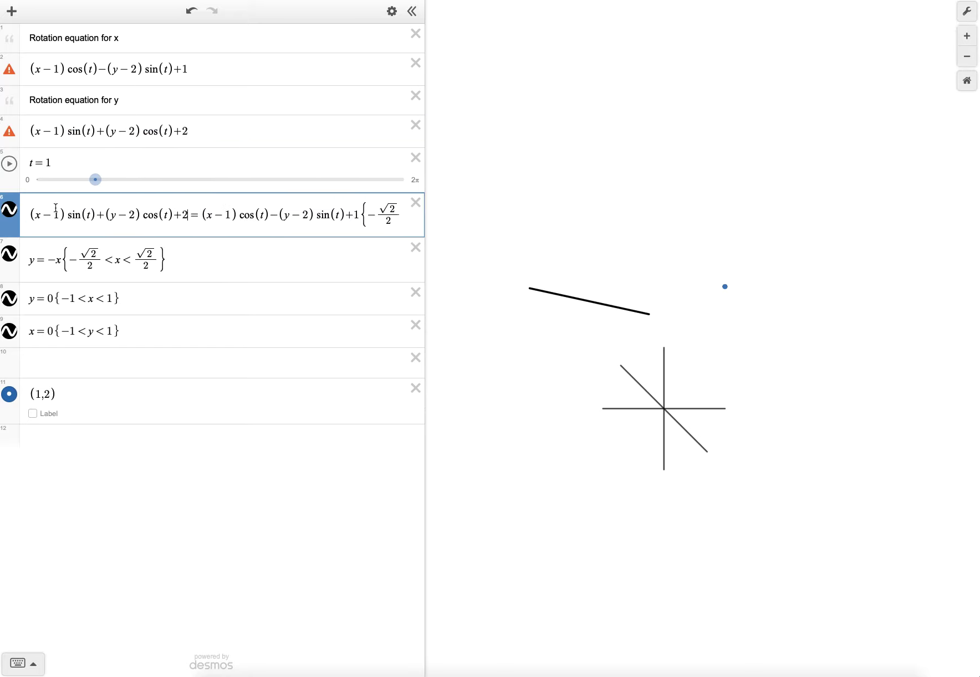
Sweep t between 0 and 2π to check the first diagonal's rotation about (1,2), ending with t at 0.
drag(103, 183, 29, 186)
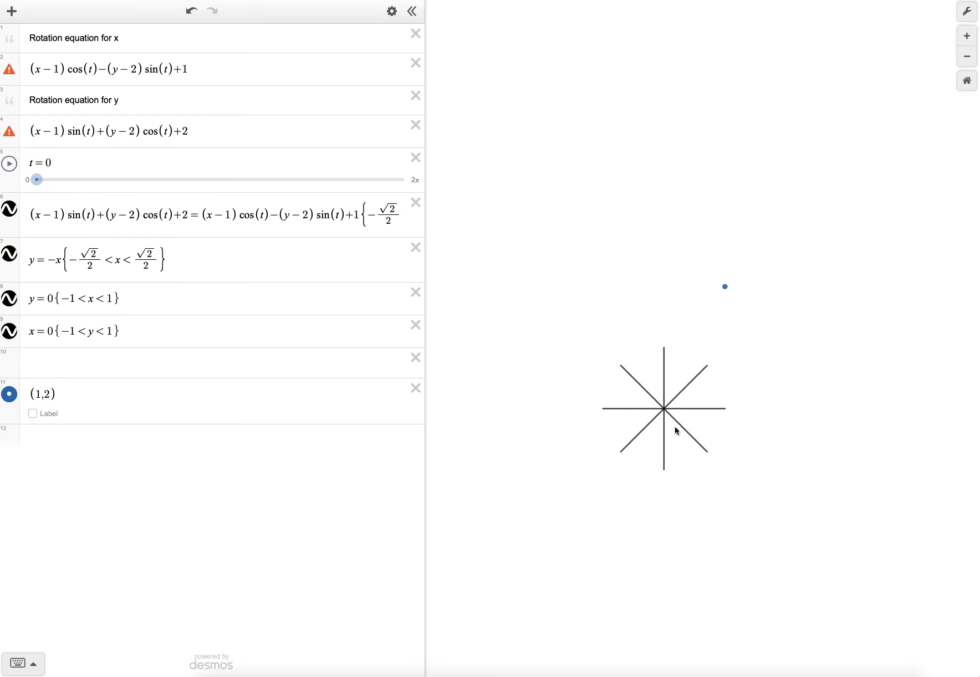
drag(37, 180, 33, 228)
mouse_move(726, 289)
drag(37, 179, 489, 224)
click(725, 287)
drag(401, 182, 29, 201)
Replace both x terms in the y = −x segment with (x−1)cos(t)−(y−2)sin(t)+1, enclosing the negated one in parentheses.
drag(200, 69, 31, 65)
key(ctrl+c)
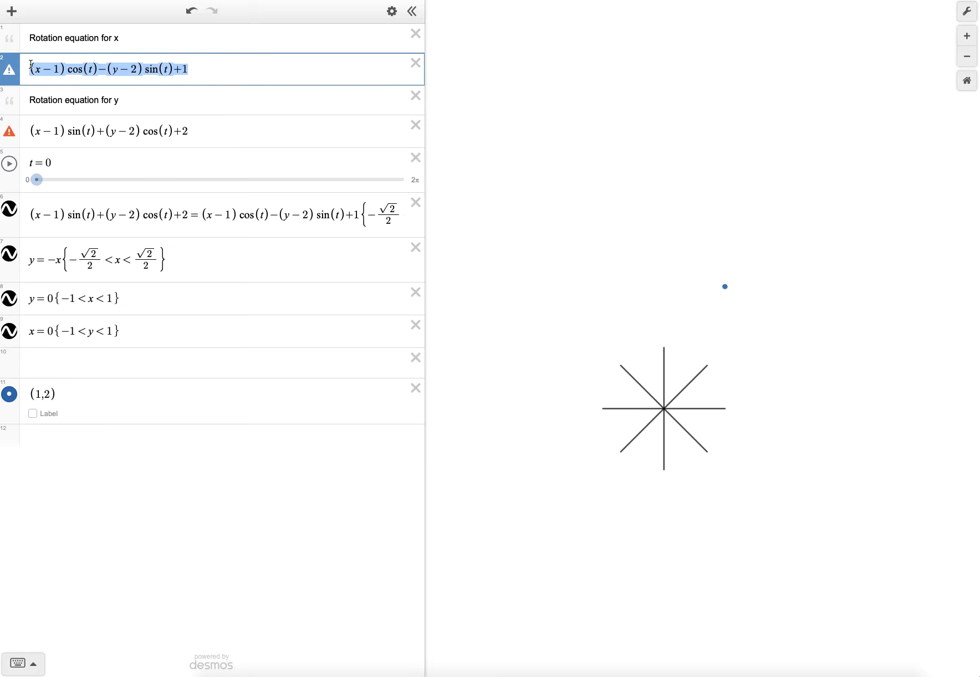
click(114, 260)
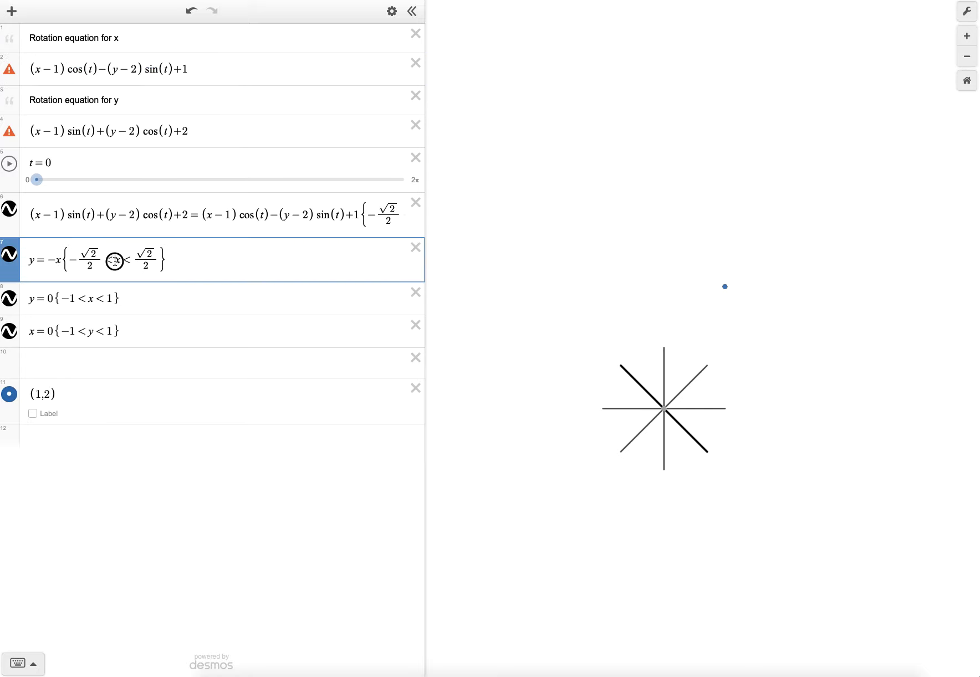
drag(114, 260, 118, 262)
key(ctrl+v)
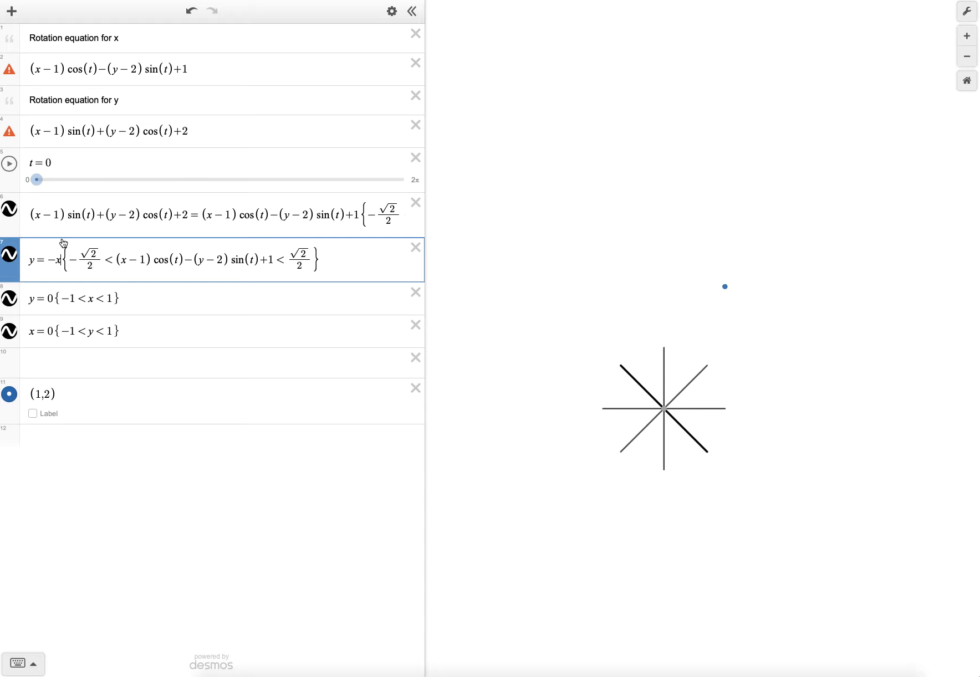
text(()
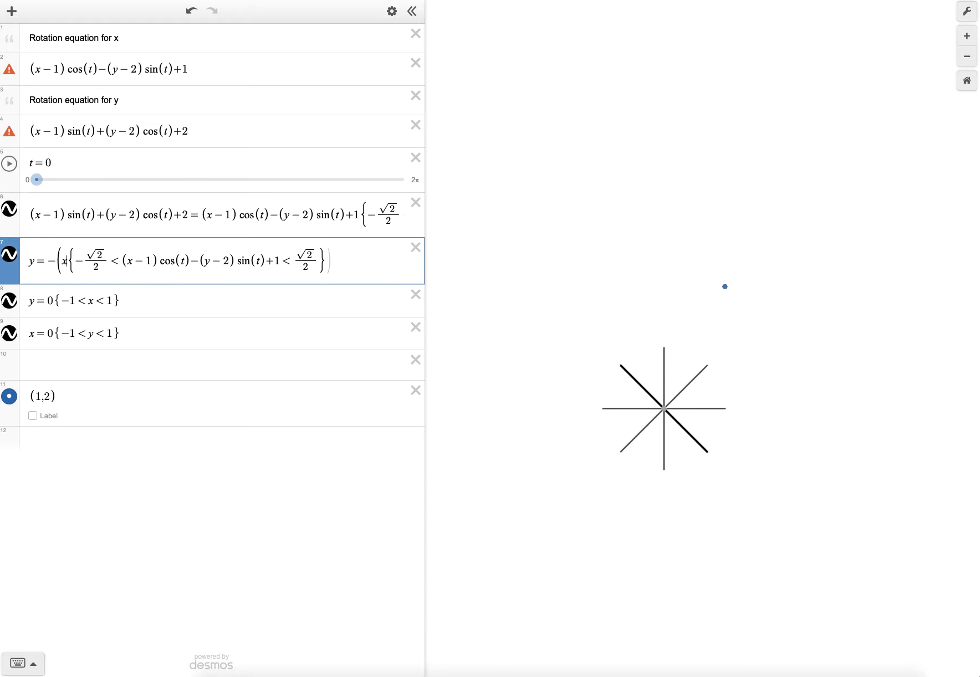
key(Right)
text())
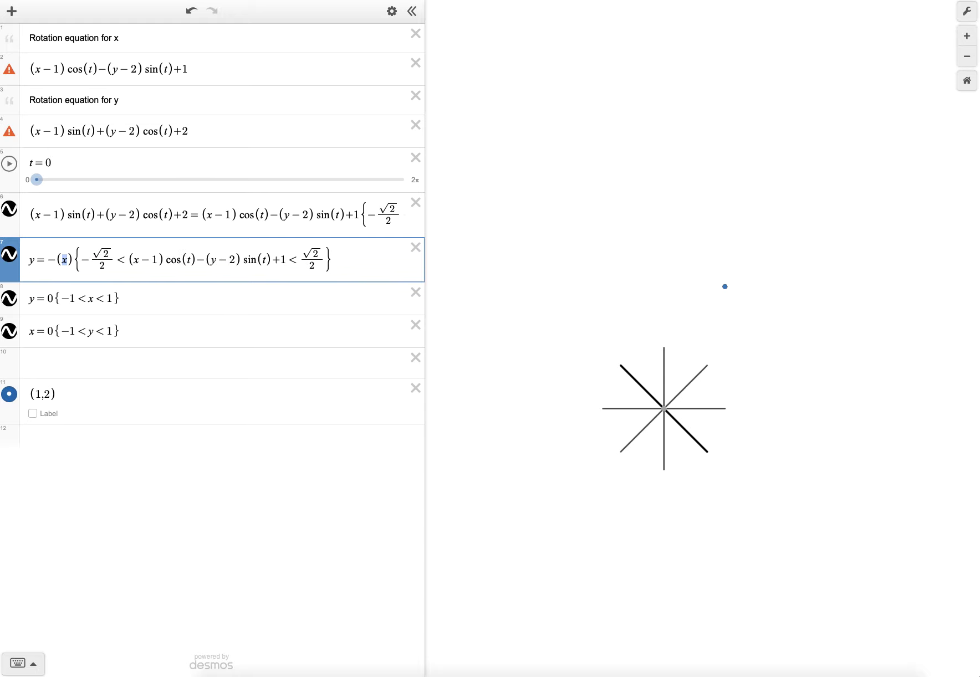
key(ctrl+v)
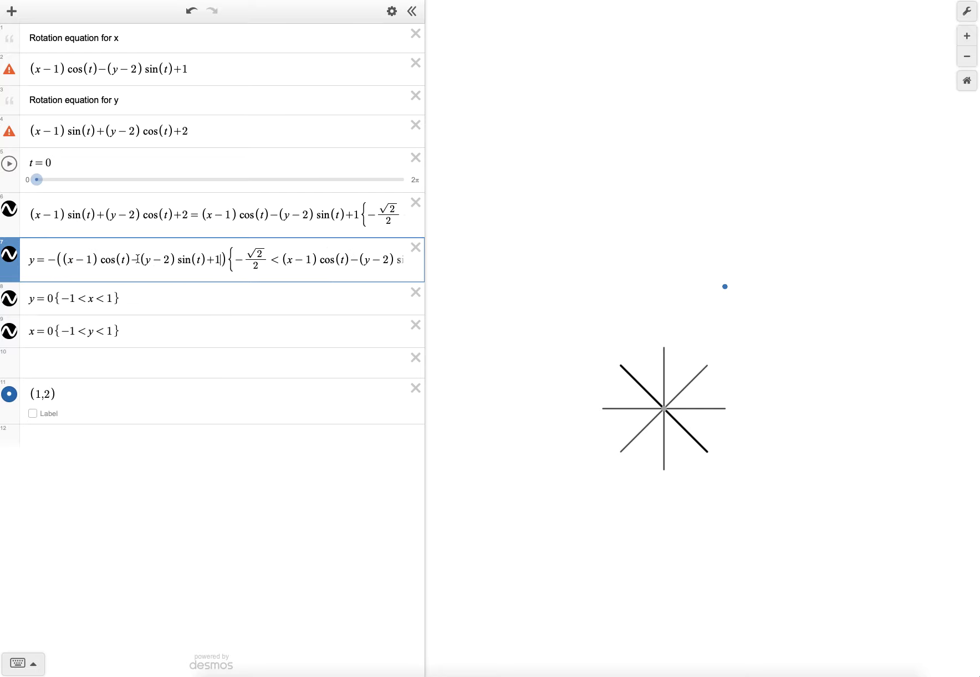
Replace the leading y of the second diagonal's equation with (x−1)sin(t)+(y−2)cos(t)+2 and test it by varying t, ending at 0.
drag(232, 127, 30, 130)
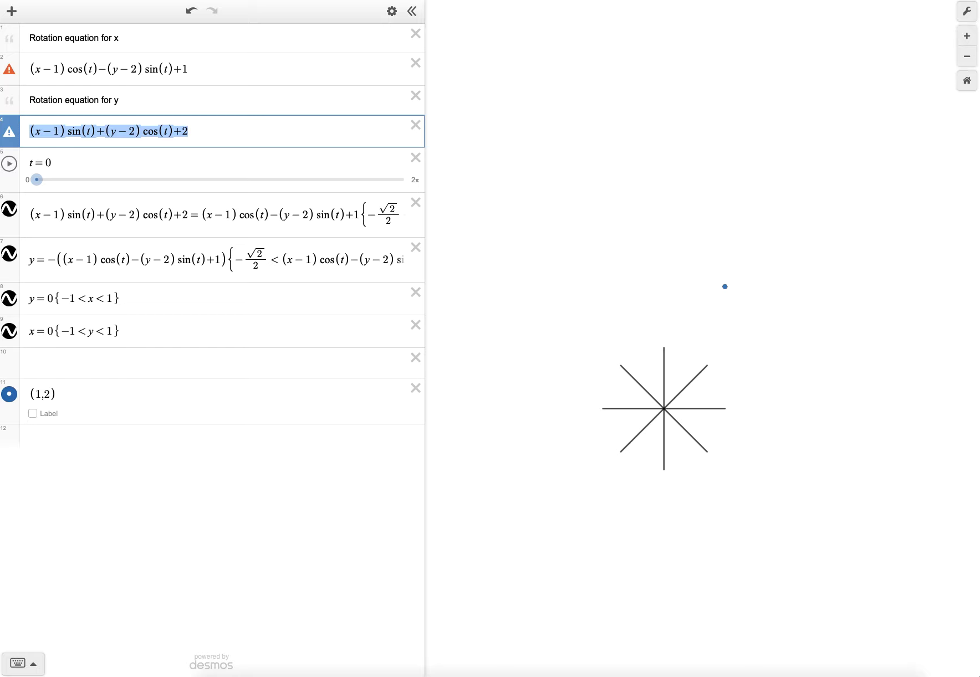
drag(31, 259, 33, 259)
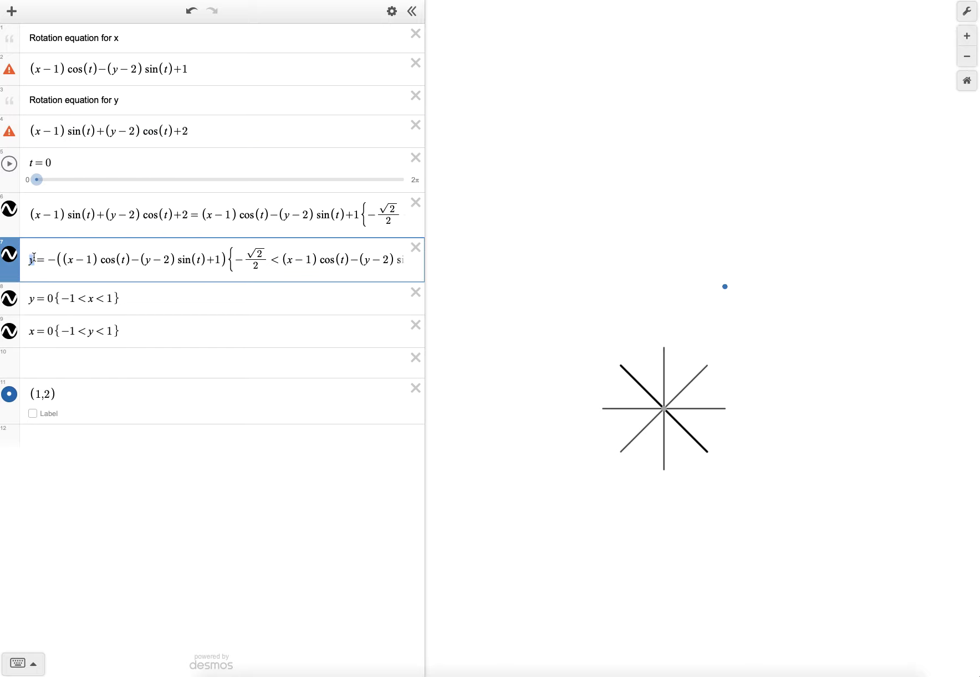
text((x−1) sin(t)+(y−2) cos(t)+2)
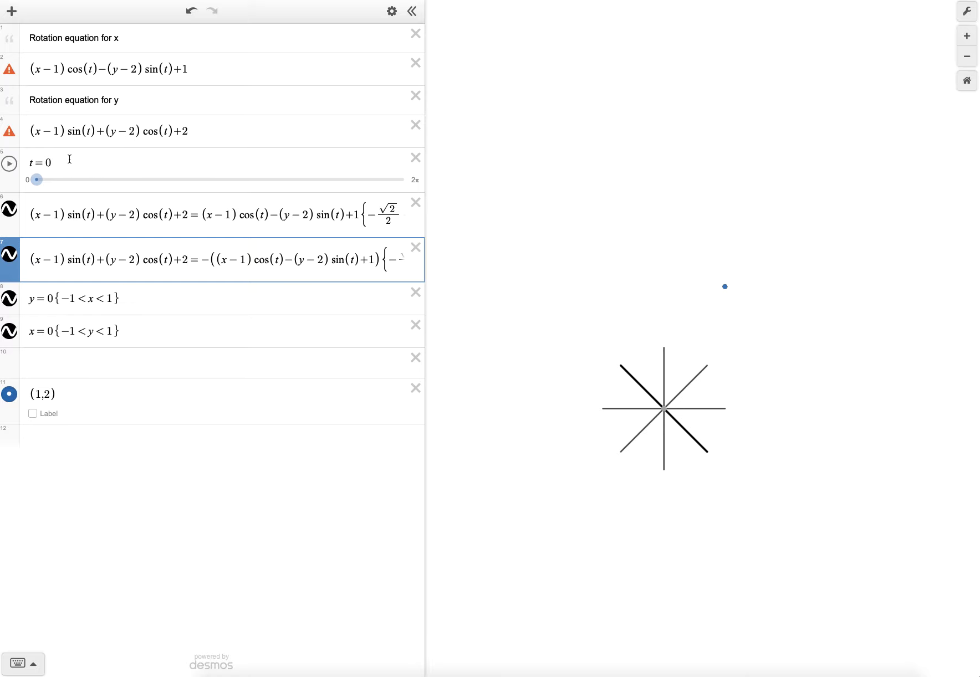
drag(37, 179, 11, 240)
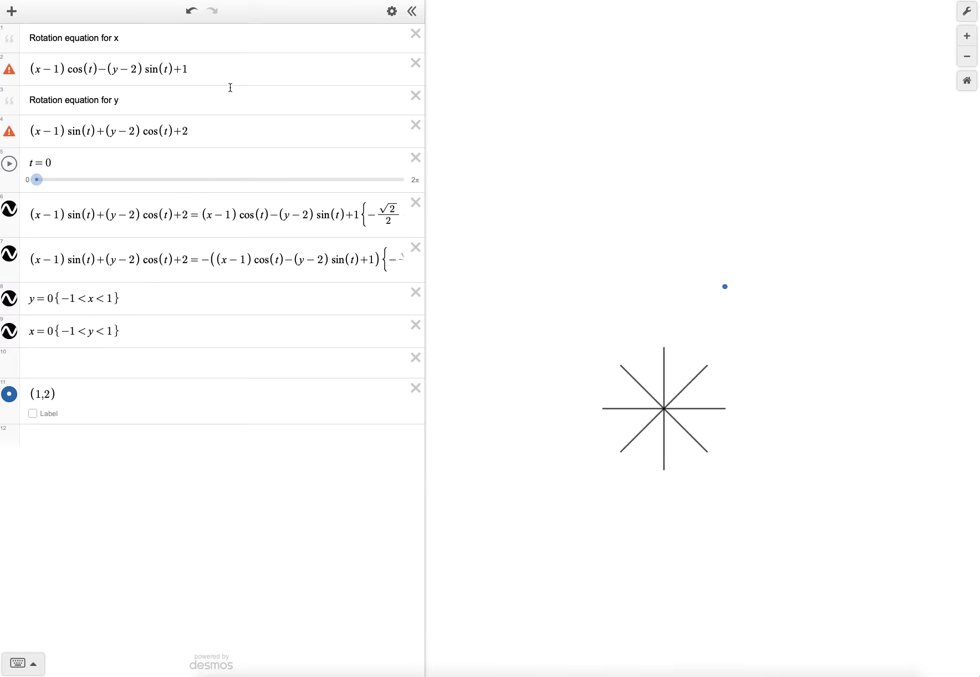
Replace x in the restriction of the y = 0 segment with a copy of (x−1)cos(t)−(y−2)sin(t)+1.
drag(220, 73, 48, 85)
key(ctrl+c)
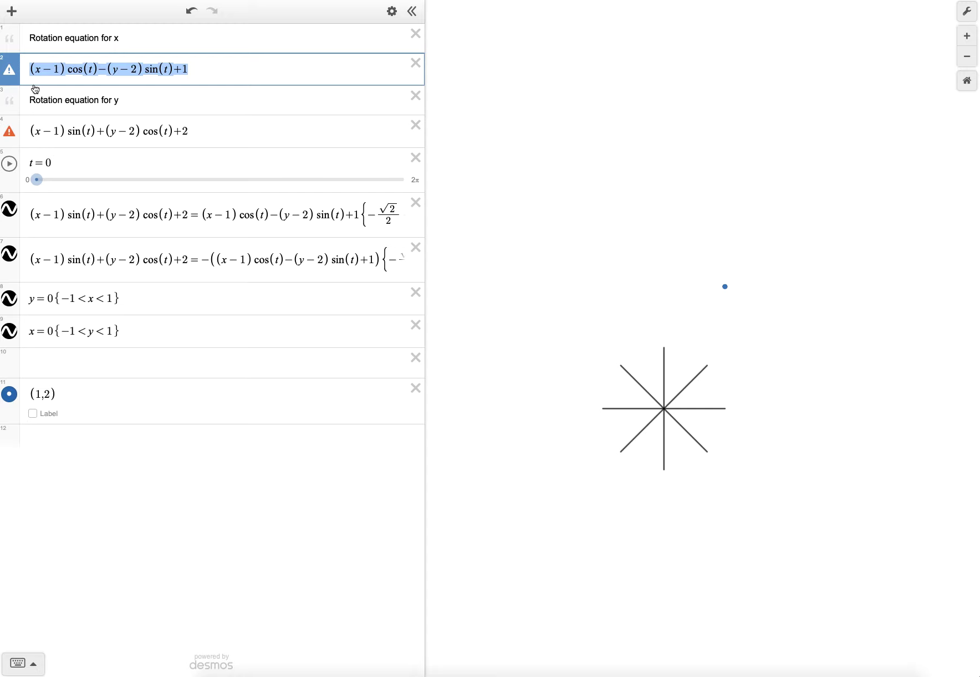
click(94, 301)
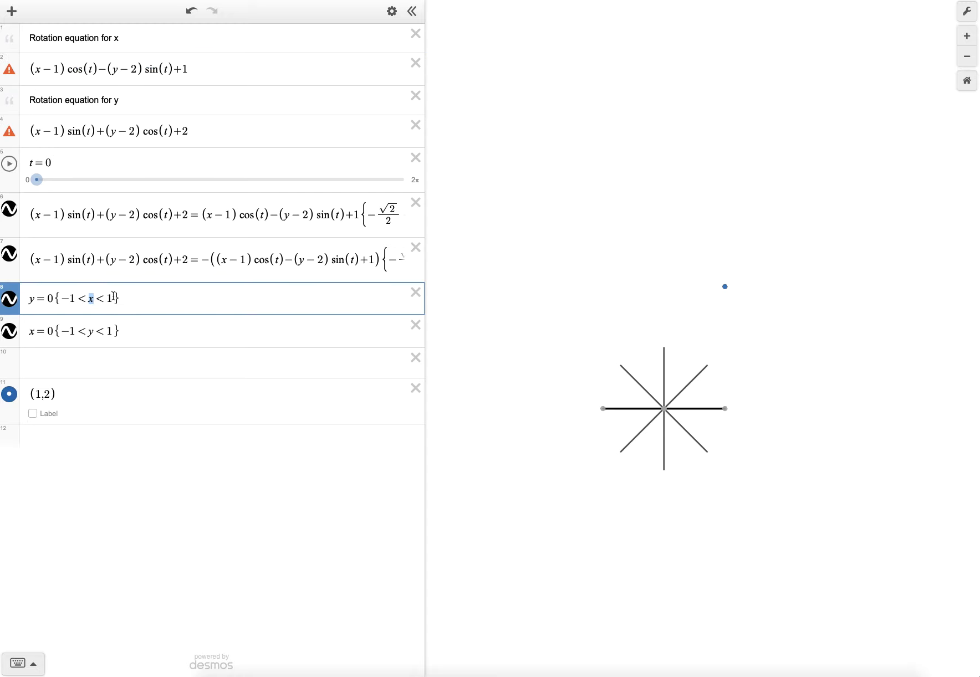
key(ctrl+v)
Replace the leading y of the horizontal segment's equation with a copy of (x−1)sin(t)+(y−2)cos(t)+2.
drag(203, 132, 39, 133)
key(ctrl+c)
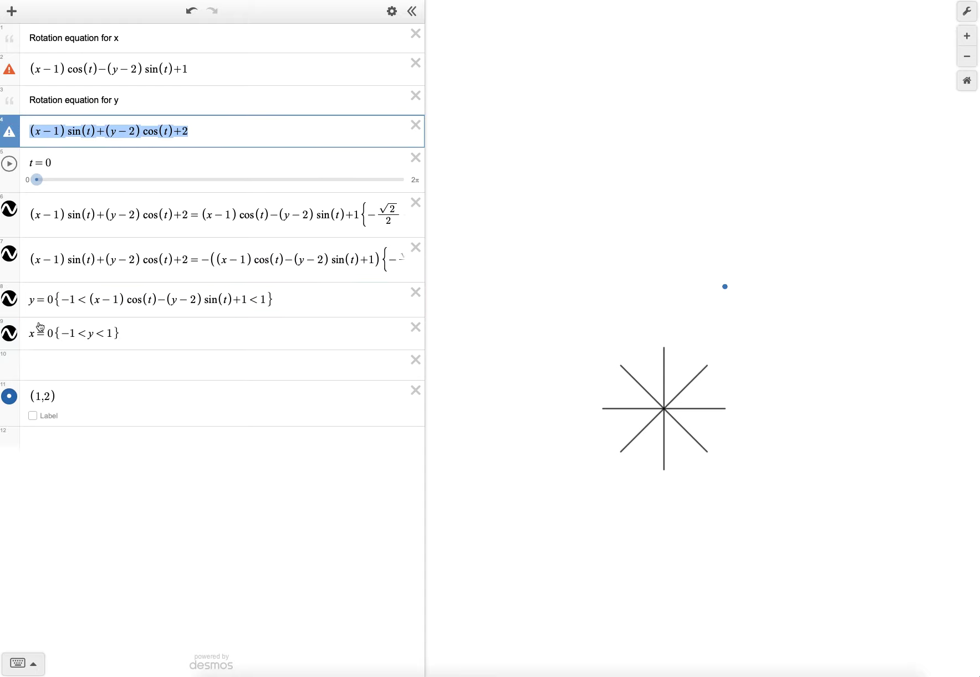
drag(31, 301, 34, 303)
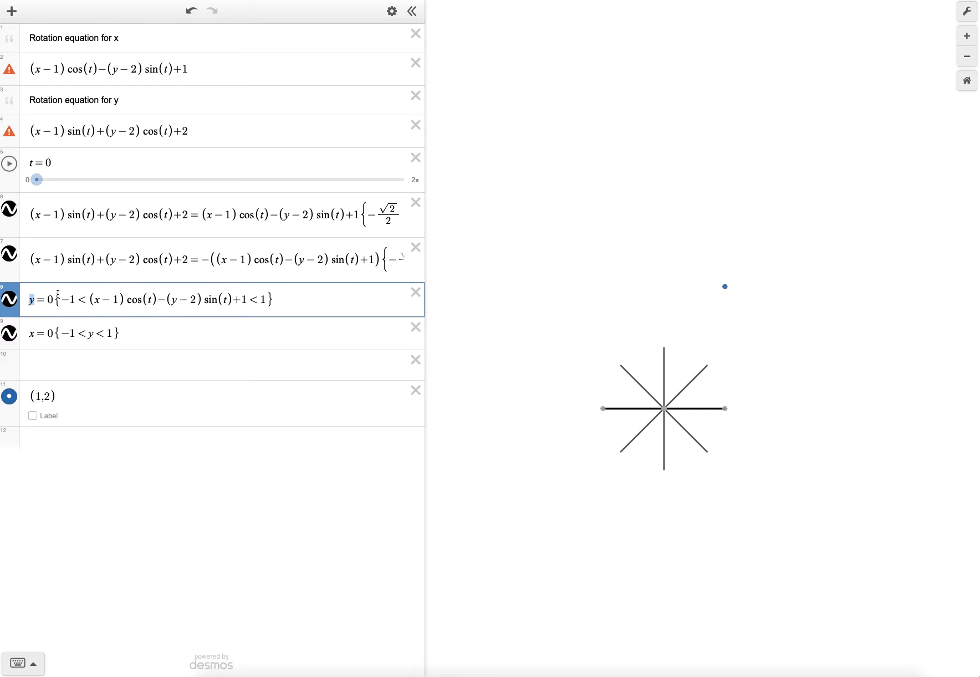
key(ctrl+v)
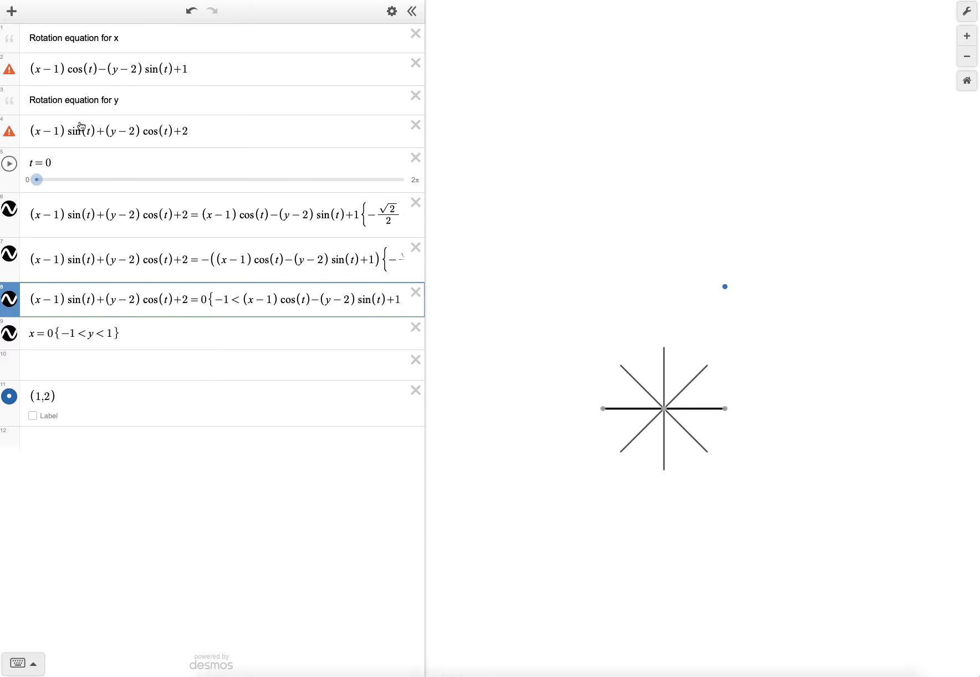
Replace the leading x of the vertical segment's equation with a copy of (x−1)cos(t)−(y−2)sin(t)+1.
drag(32, 65, 205, 83)
key(ctrl+c)
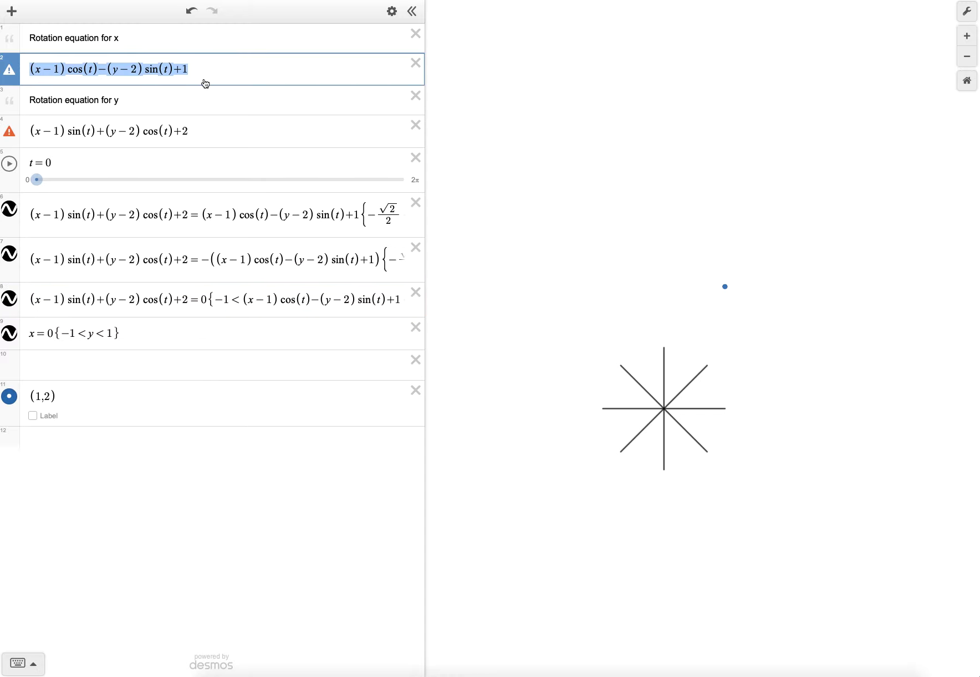
drag(29, 337, 33, 332)
key(ctrl+v)
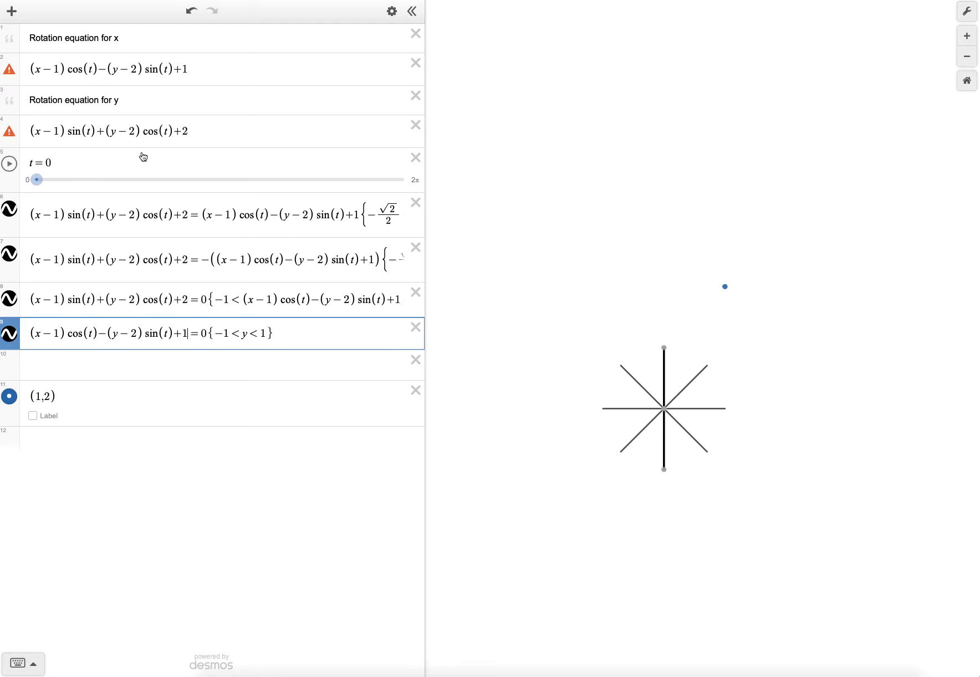
Replace y in the vertical segment's restriction with a copy of (x−1)sin(t)+(y−2)cos(t)+2.
drag(32, 131, 231, 149)
key(ctrl+c)
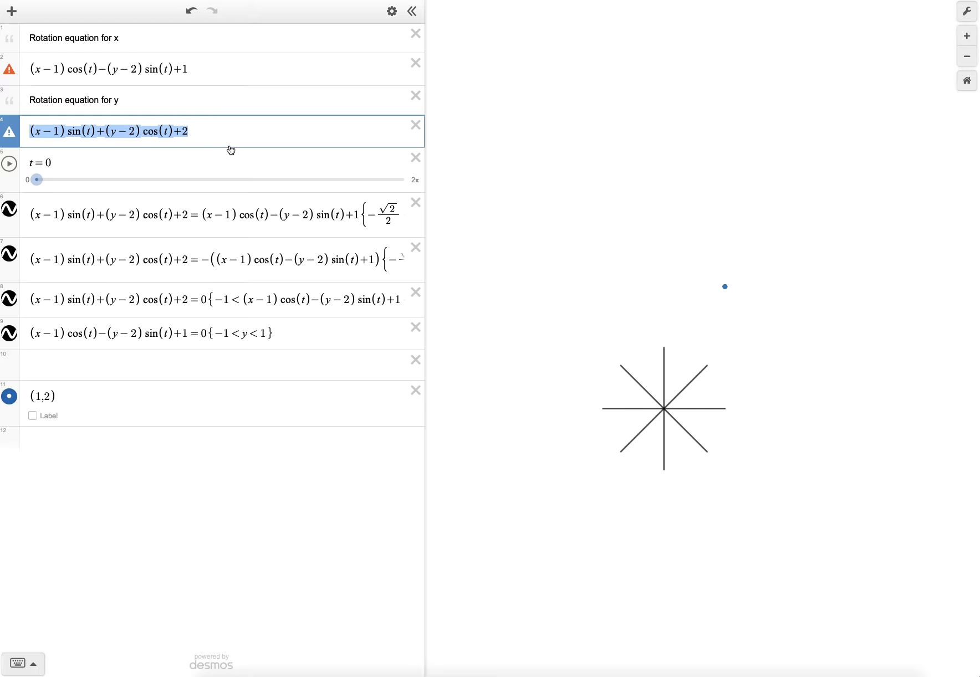
click(243, 333)
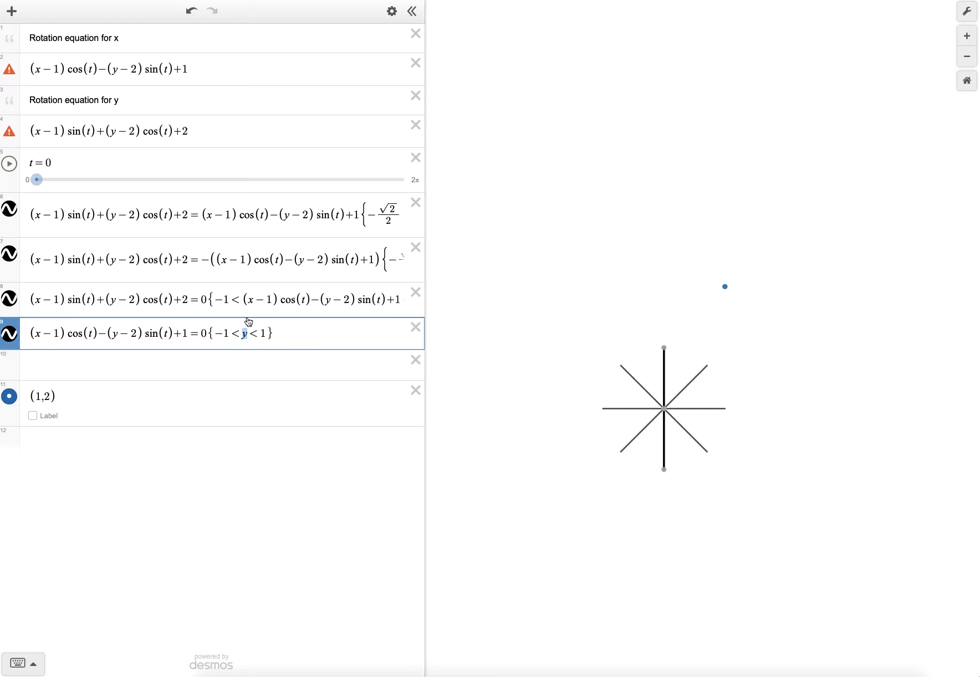
key(ctrl+v)
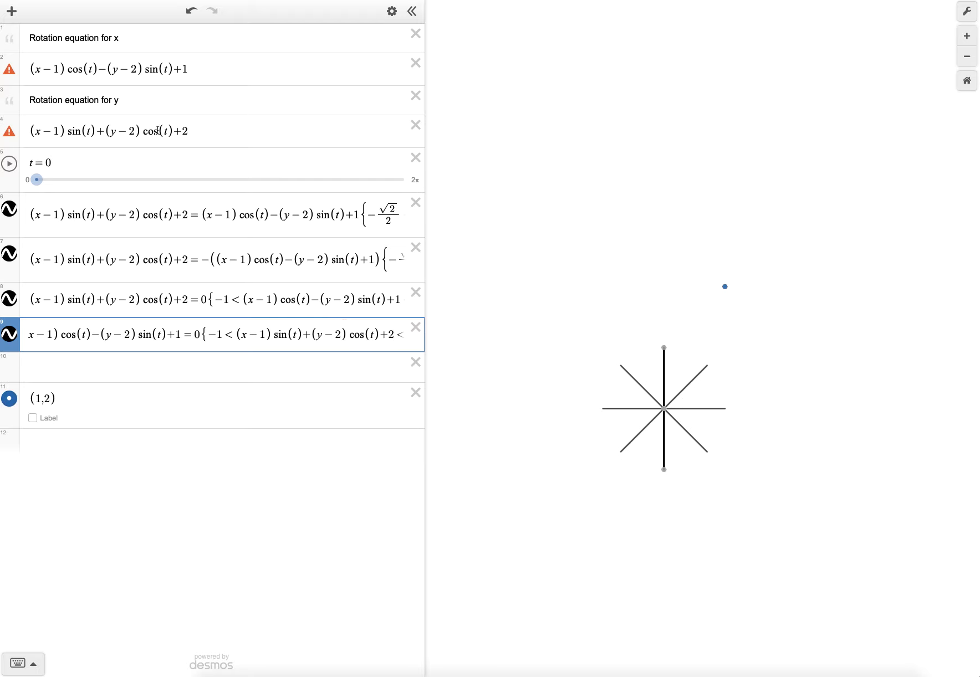
Review the four complete equations, animate t to rotate all segments about (1,2), and change the animation's repeat mode.
drag(428, 220, 664, 233)
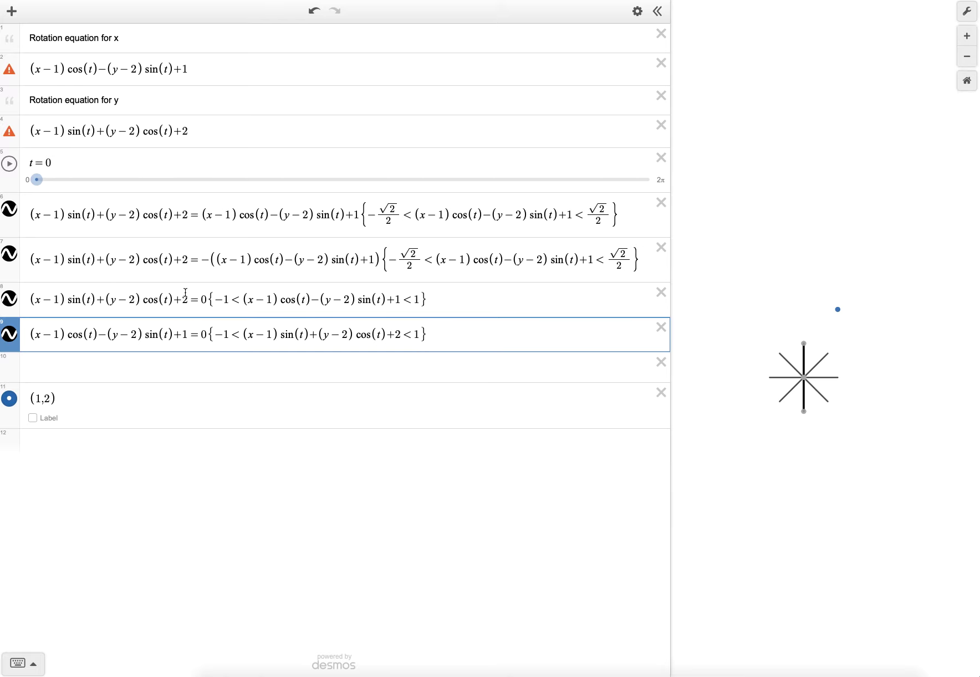
mouse_move(37, 180)
mouse_down()
mouse_move(455, 215)
mouse_move(562, 234)
mouse_move(33, 201)
mouse_up()
drag(673, 273, 339, 267)
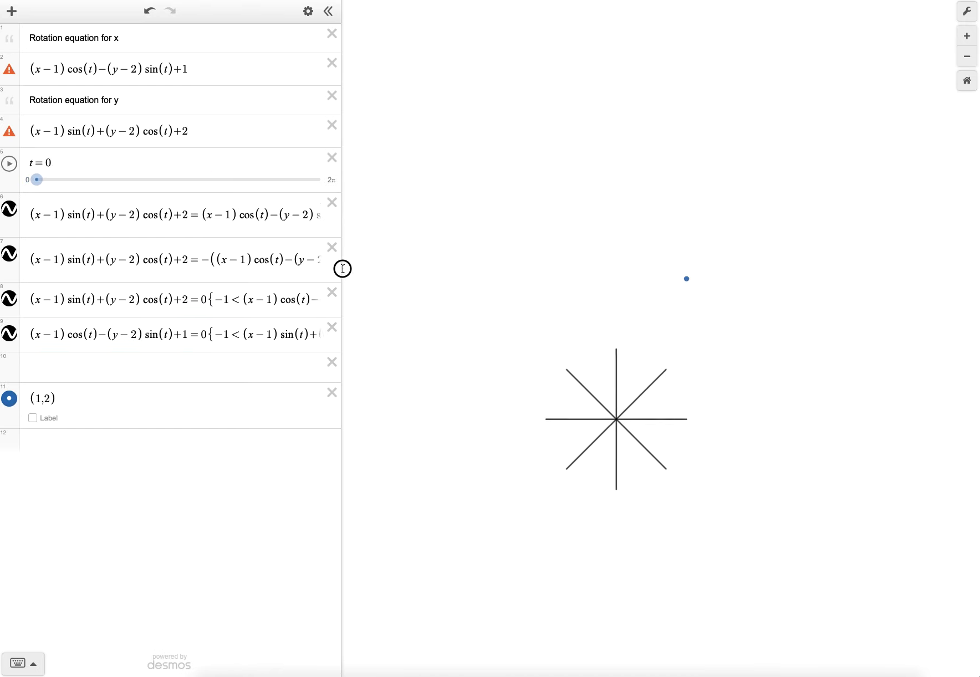
click(22, 159)
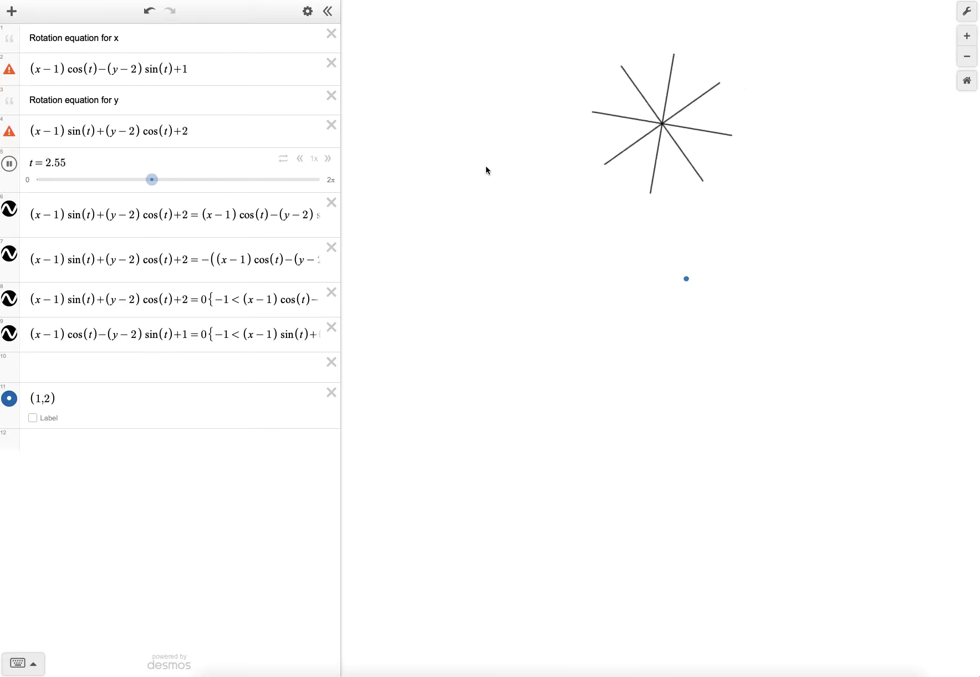
click(283, 163)
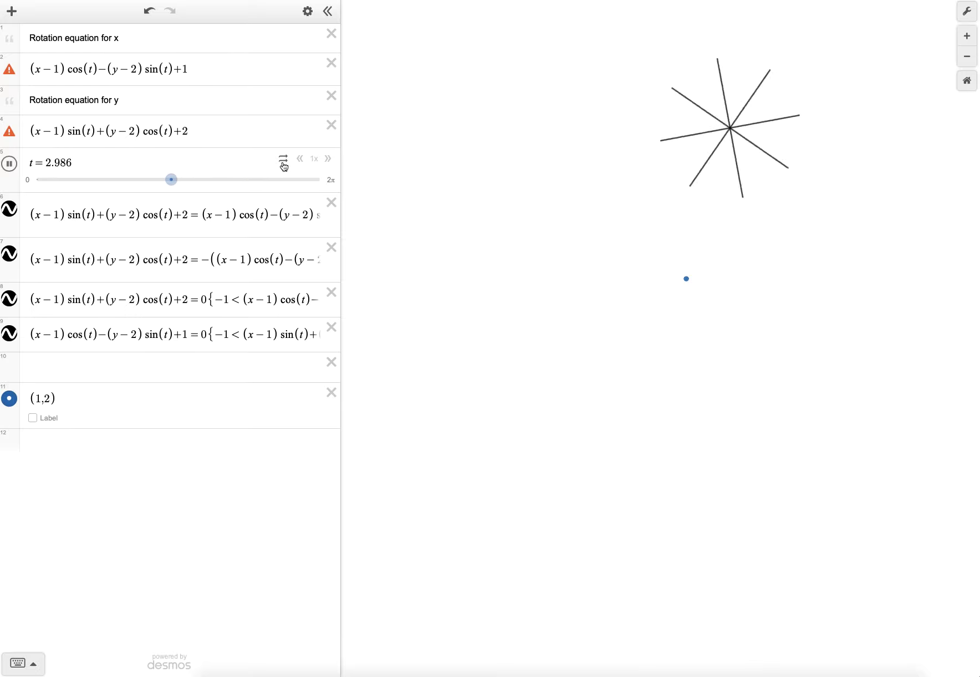
Speed up the t animation, then slow it down to 0.5x.
click(328, 159)
click(329, 161)
click(329, 162)
click(328, 162)
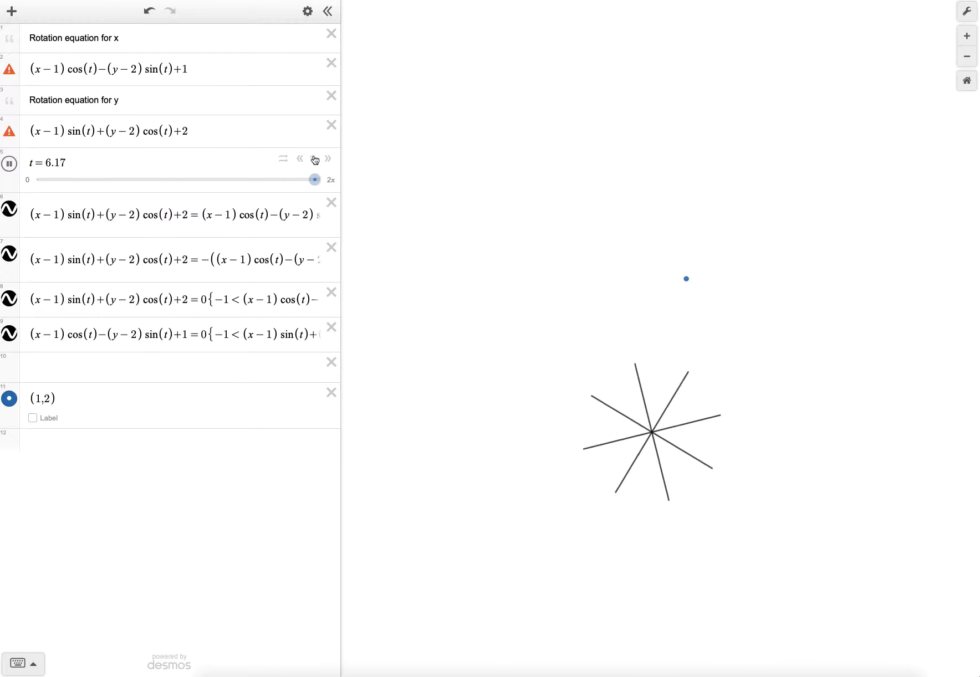
click(302, 159)
click(302, 159)
click(303, 159)
click(303, 159)
click(302, 159)
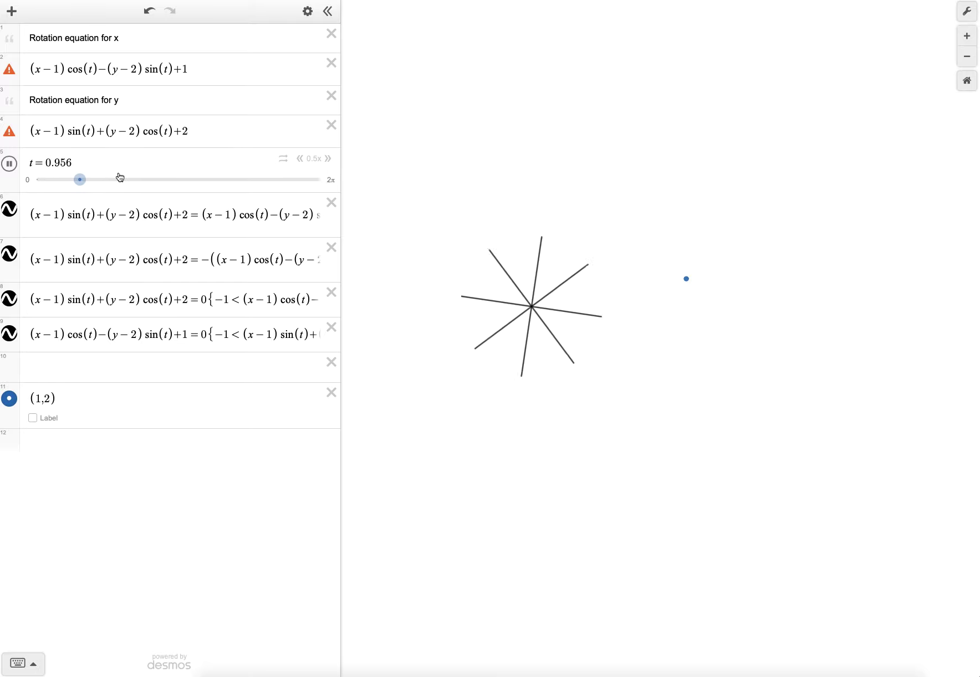
Stop the animation by moving t through 2.3 to 2.63, and limit its slider to 2.3 ≤ t ≤ 3.
mouse_move(119, 180)
mouse_down()
mouse_move(164, 181)
mouse_move(138, 182)
mouse_up()
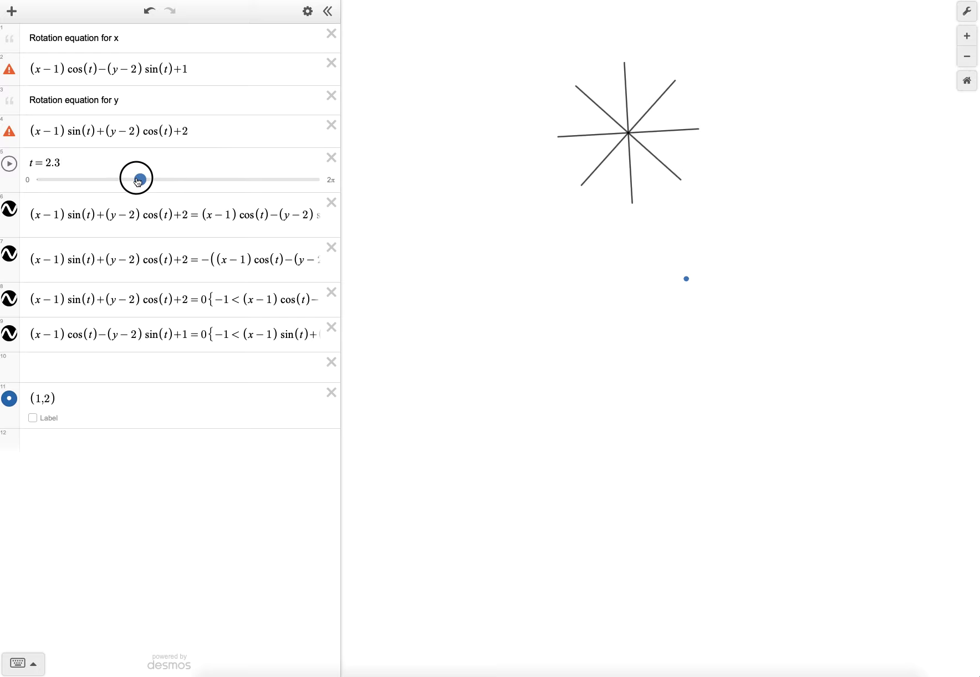
mouse_move(138, 183)
mouse_down()
mouse_move(170, 184)
mouse_move(153, 183)
mouse_up()
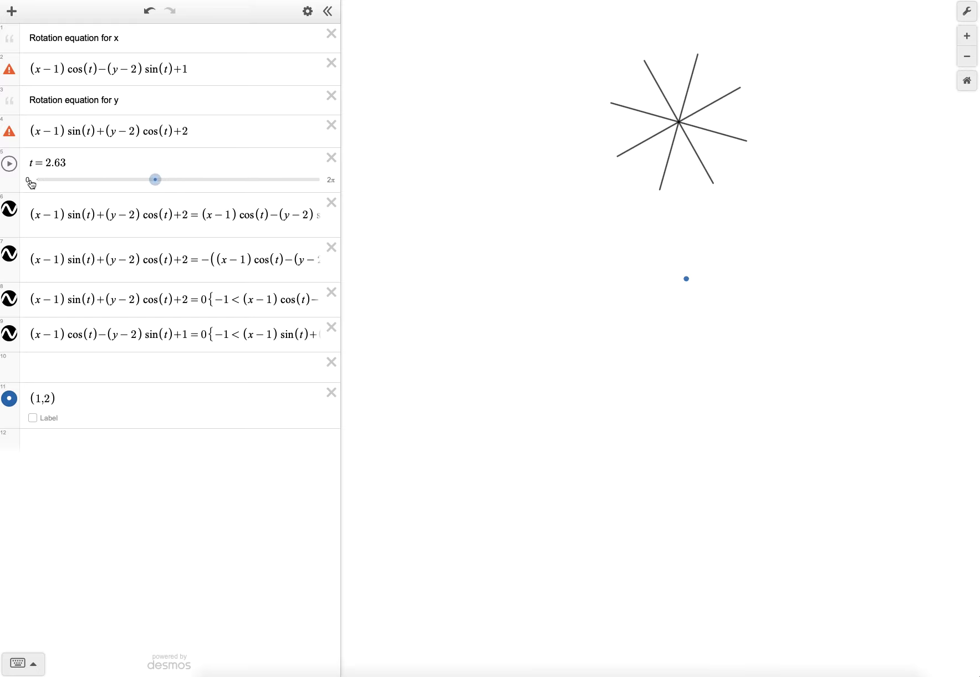
click(30, 180)
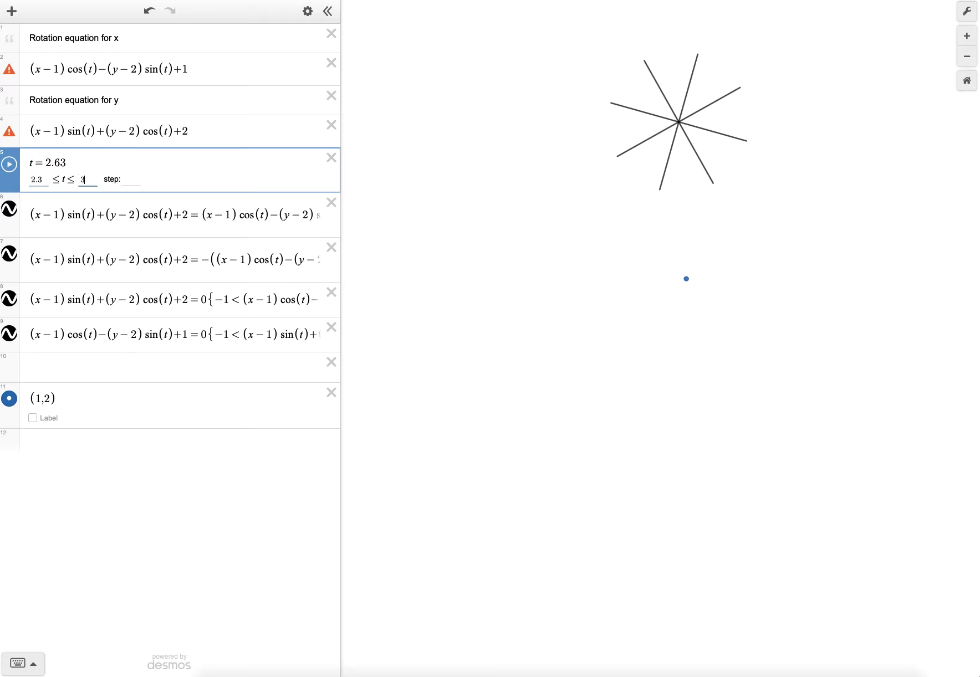
key(Return)
Play the t animation within its new limits and raise its speed to 5x.
click(9, 164)
click(327, 160)
click(328, 159)
click(327, 160)
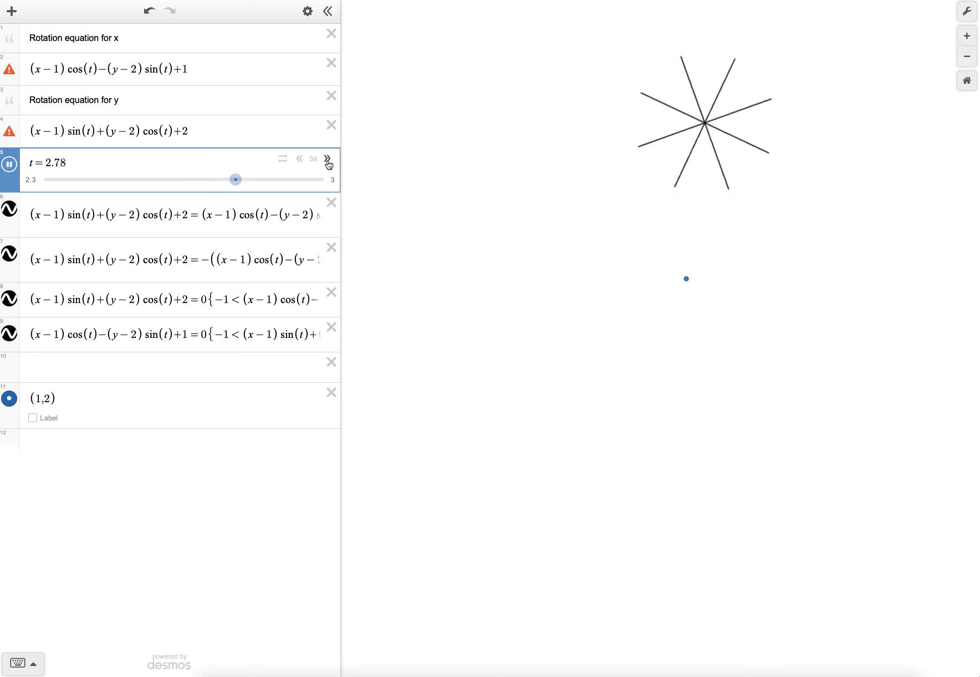